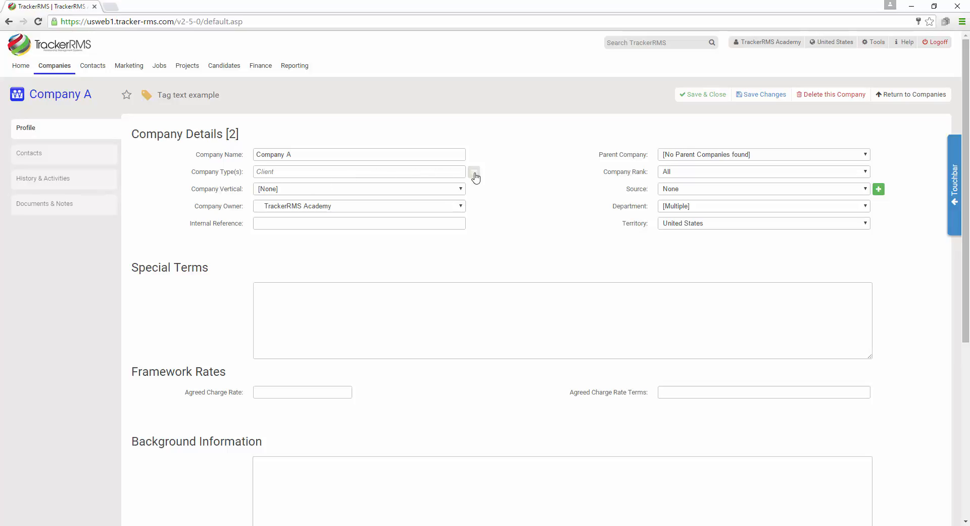
# - Check the available Company Vertical and Company Rank options on Company A's profile
pyautogui.click(451, 189)
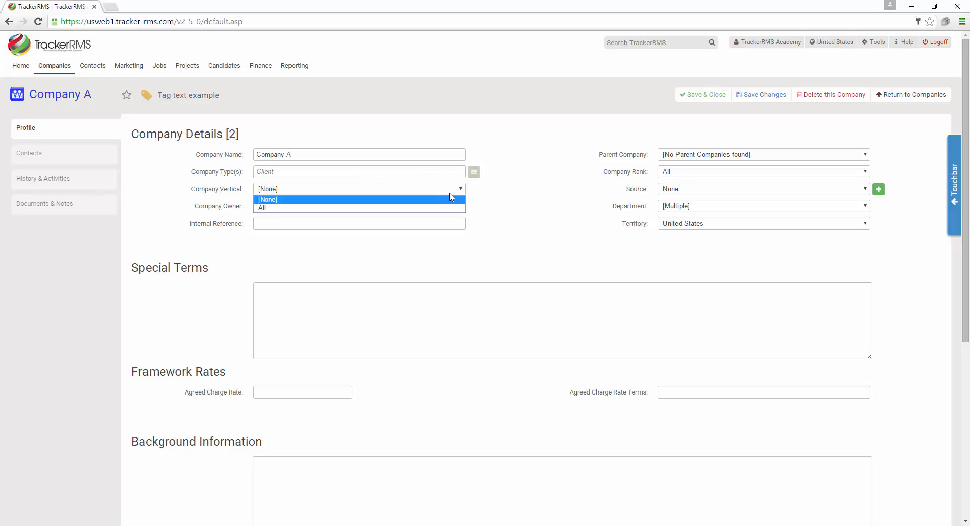
pyautogui.click(503, 198)
pyautogui.click(685, 172)
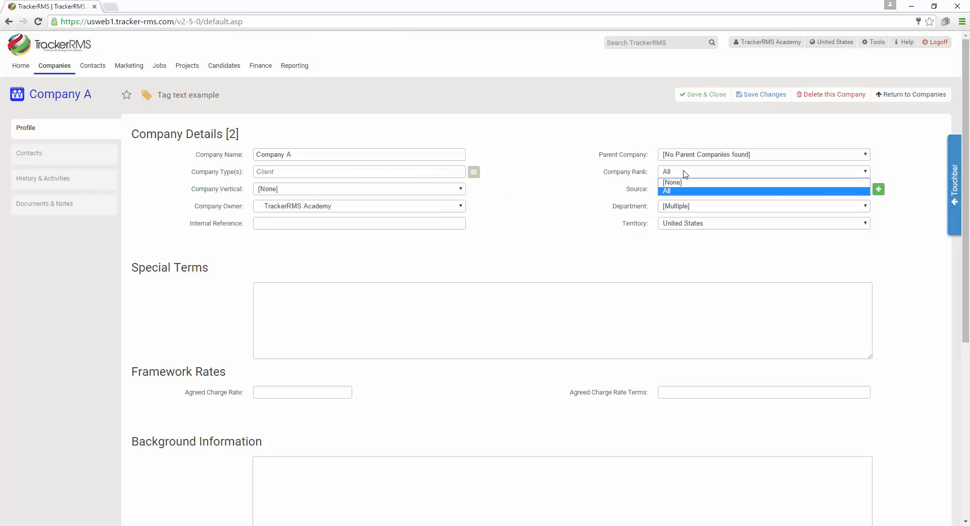
pyautogui.click(605, 197)
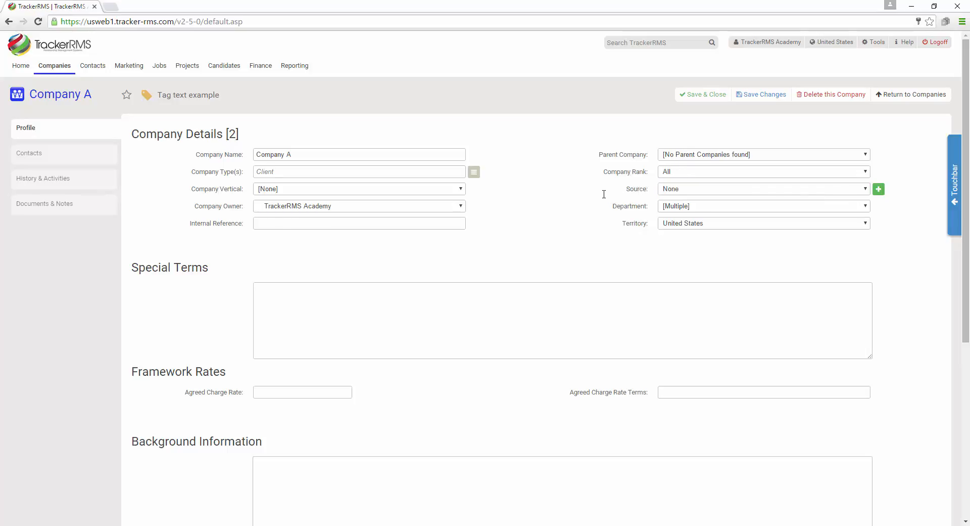
# - Review the company types in Company Settings and view the blank form for a new type without saving it
pyautogui.click(876, 42)
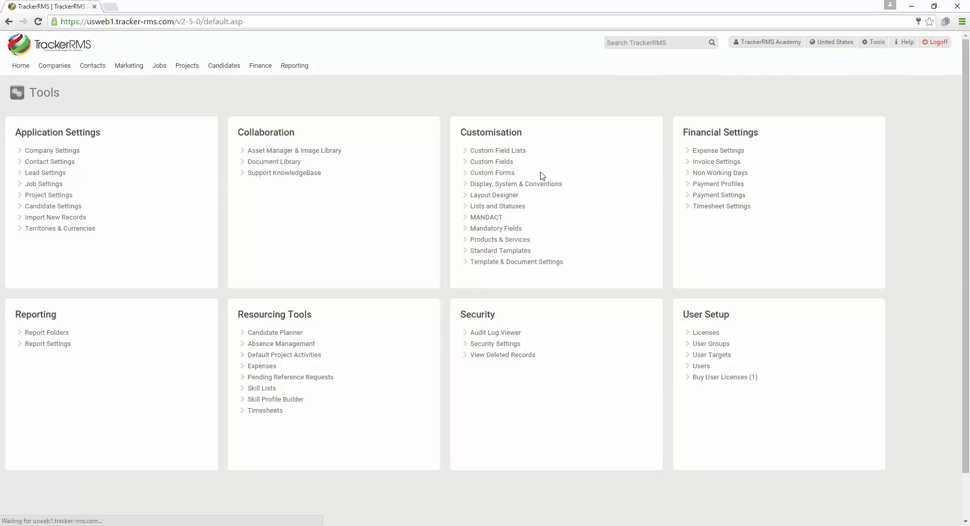
pyautogui.click(56, 152)
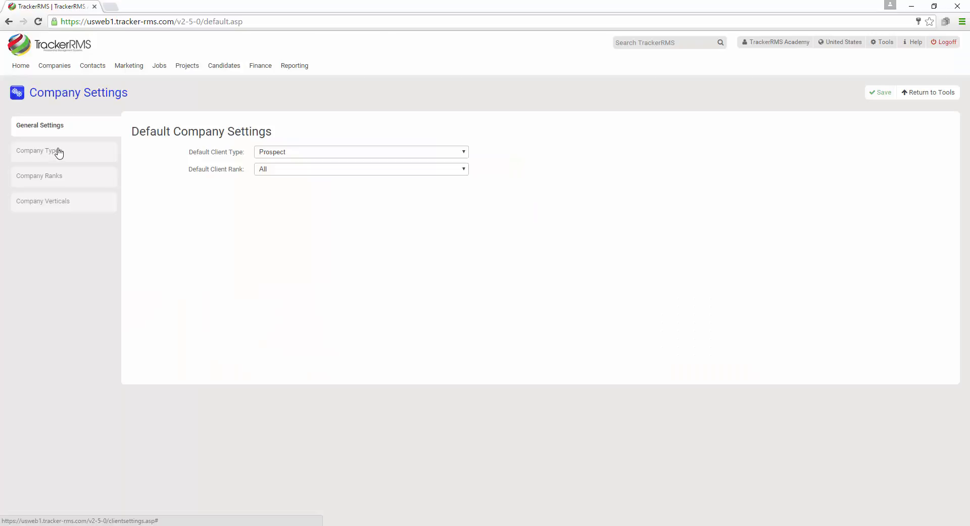
pyautogui.click(59, 152)
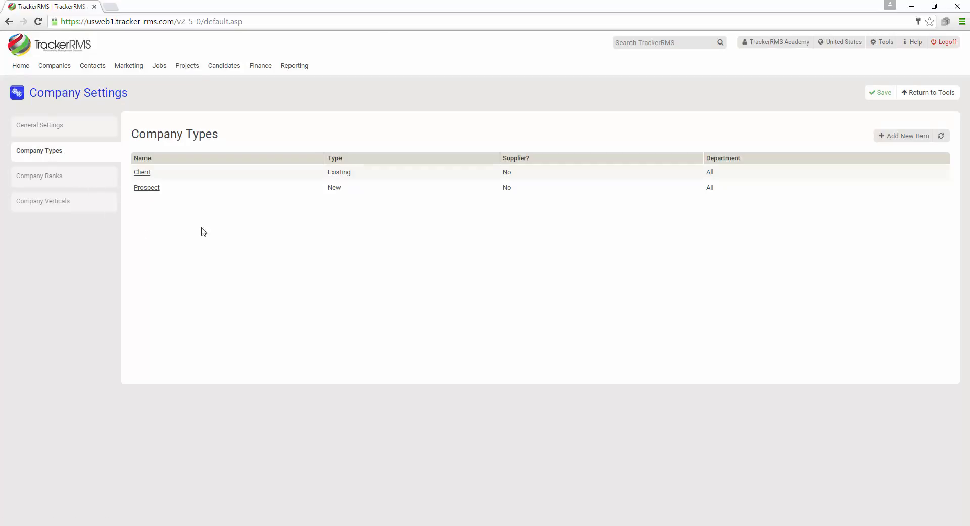
pyautogui.click(902, 137)
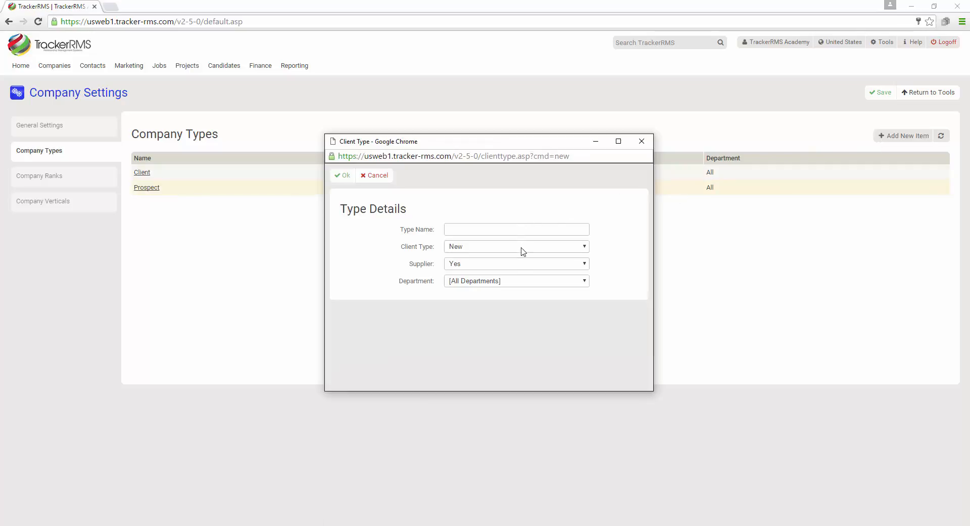
pyautogui.click(643, 143)
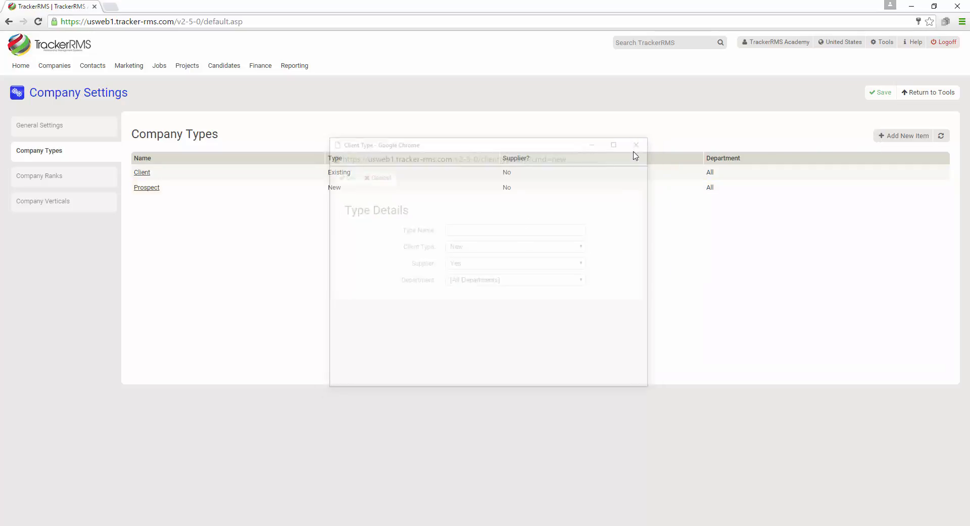
# - View the company ranks, and add a new company vertical named Software
pyautogui.click(66, 181)
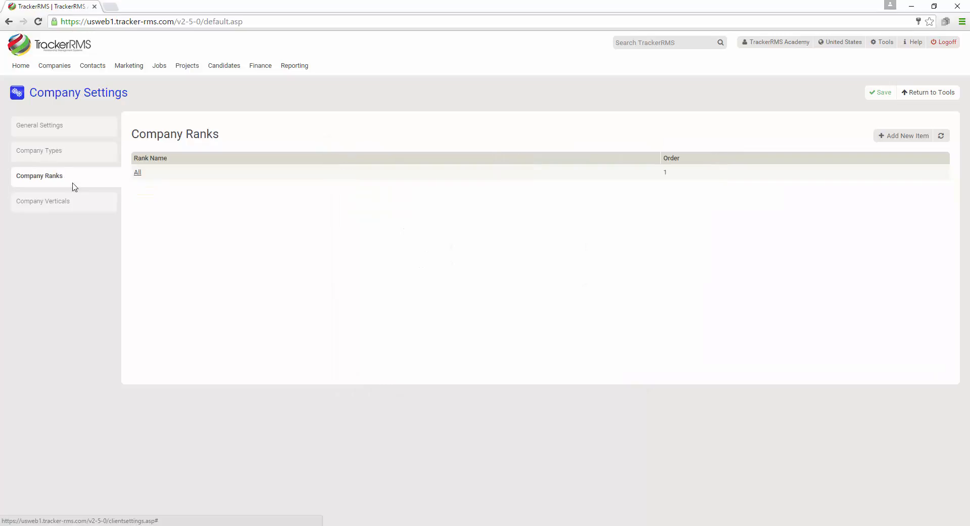
pyautogui.click(55, 202)
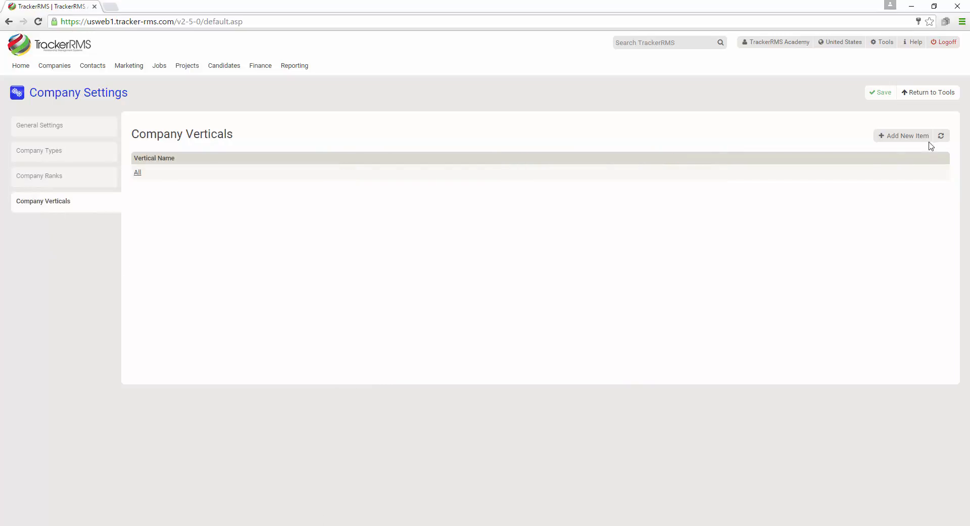
pyautogui.click(910, 137)
pyautogui.click(557, 229)
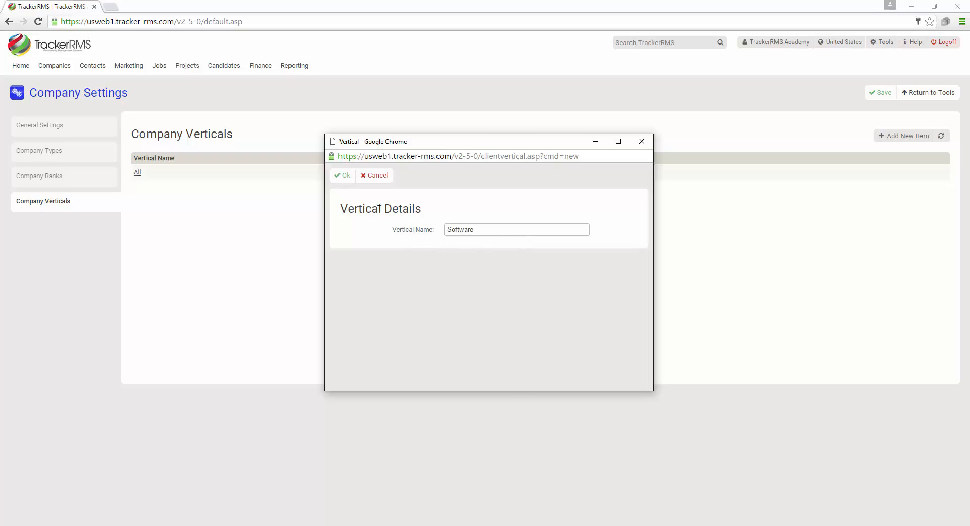
pyautogui.click(342, 175)
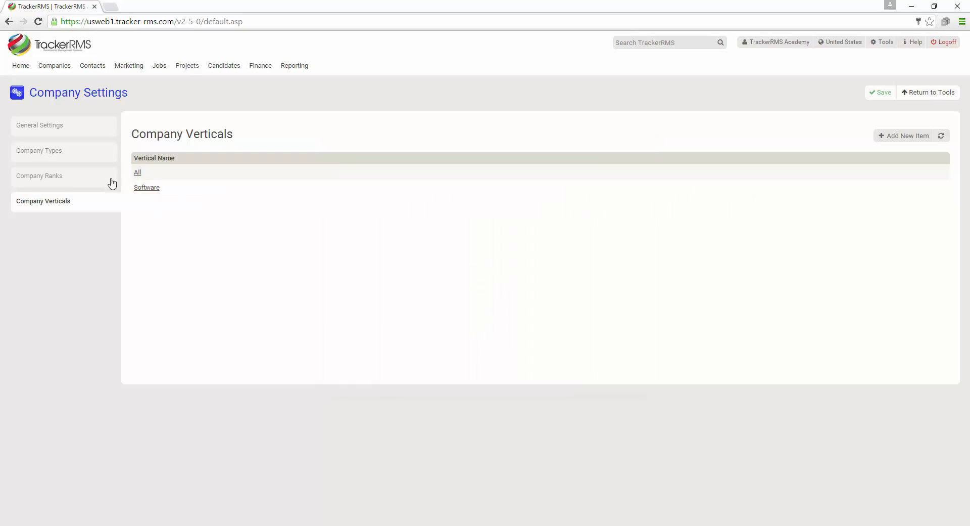
# - Check the Company Vertical options on Company A's profile and open the record of its listed contact
pyautogui.moveTo(60, 73)
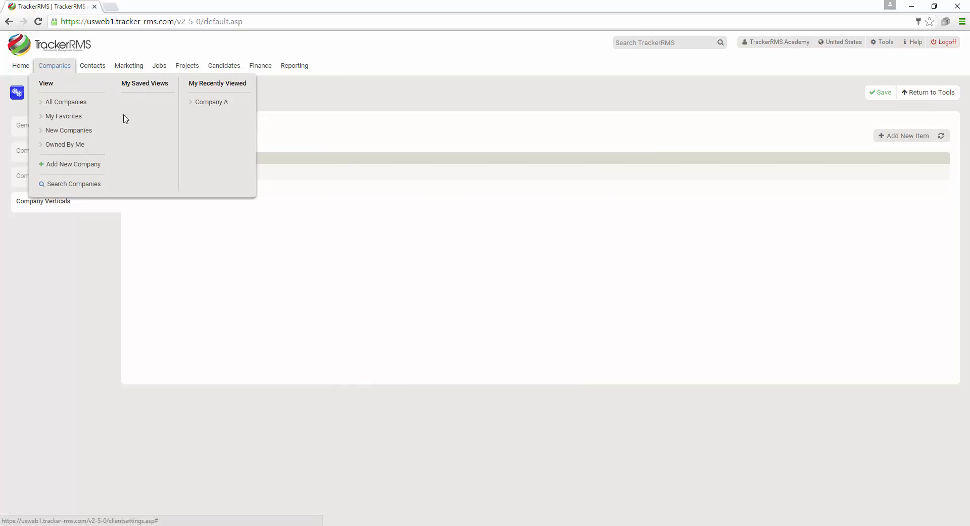
pyautogui.click(209, 103)
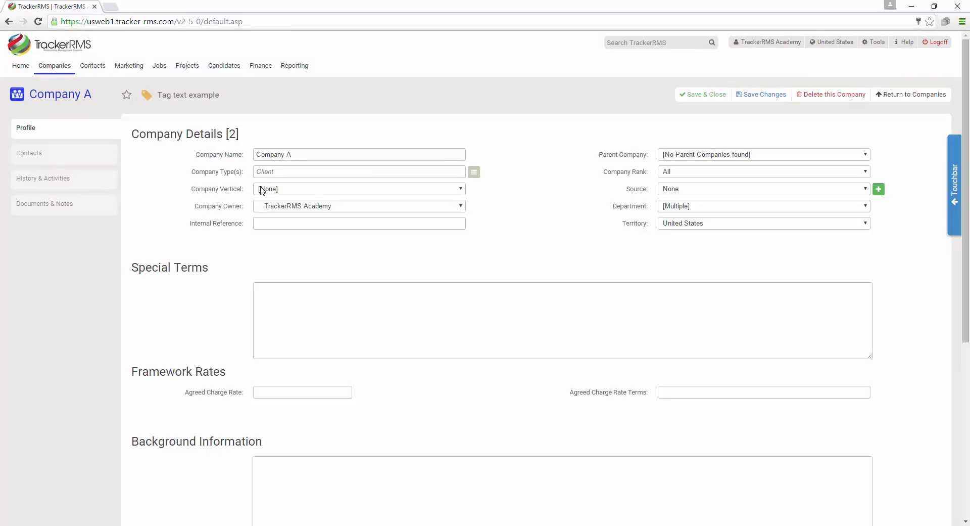
pyautogui.click(262, 190)
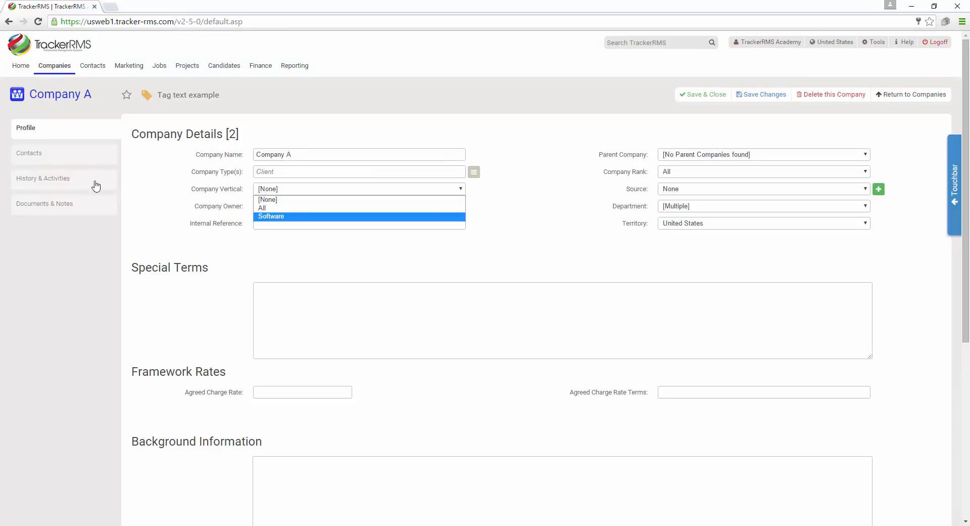
pyautogui.click(71, 154)
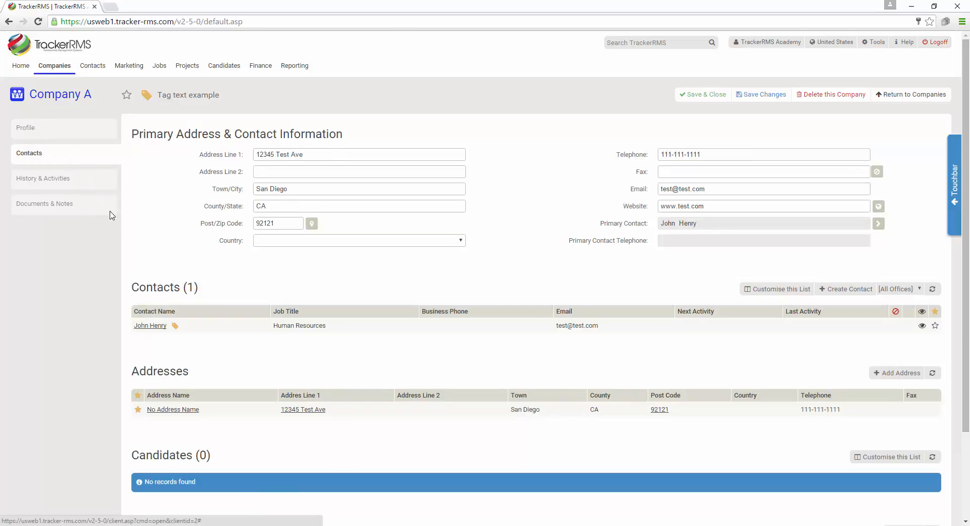
pyautogui.click(149, 327)
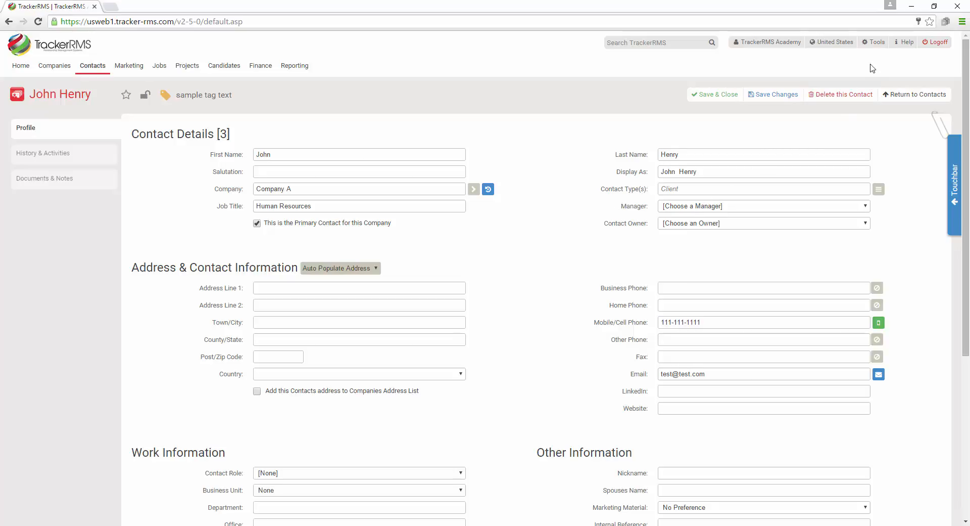
# - Review the contact types and roles in Contact Settings, and view the blank new contact type form without saving it
pyautogui.click(876, 45)
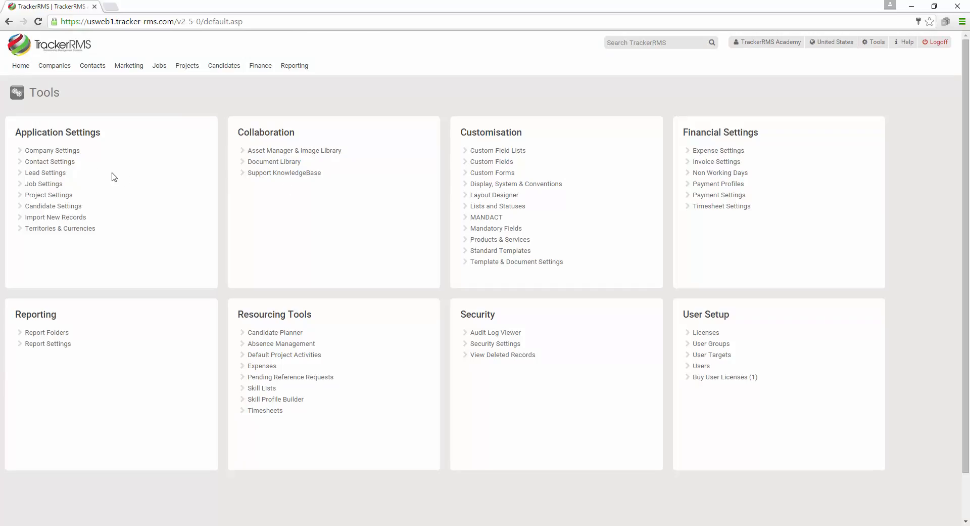
pyautogui.click(55, 163)
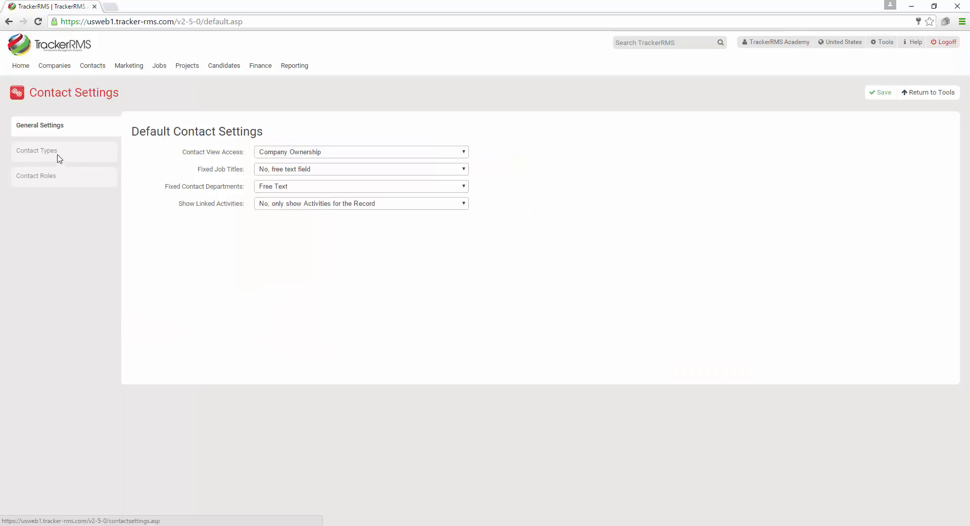
pyautogui.click(61, 157)
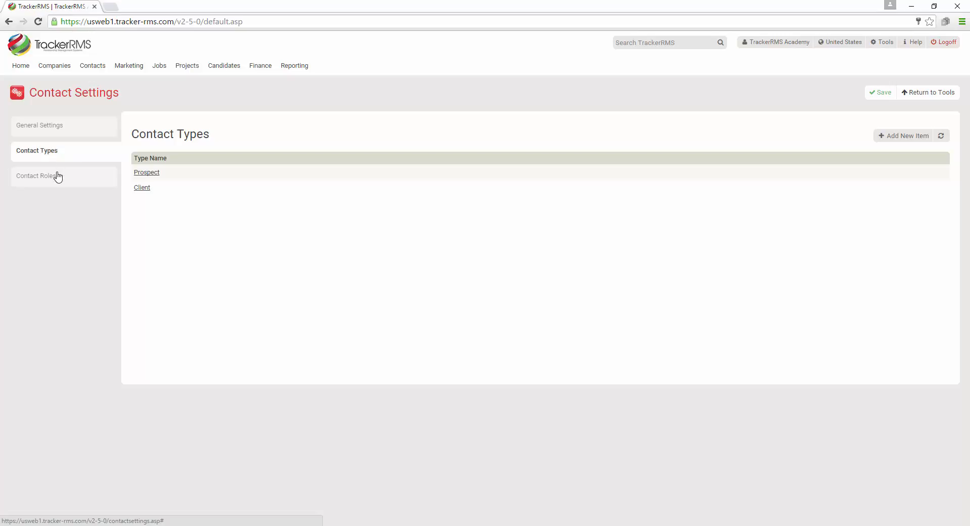
pyautogui.click(58, 176)
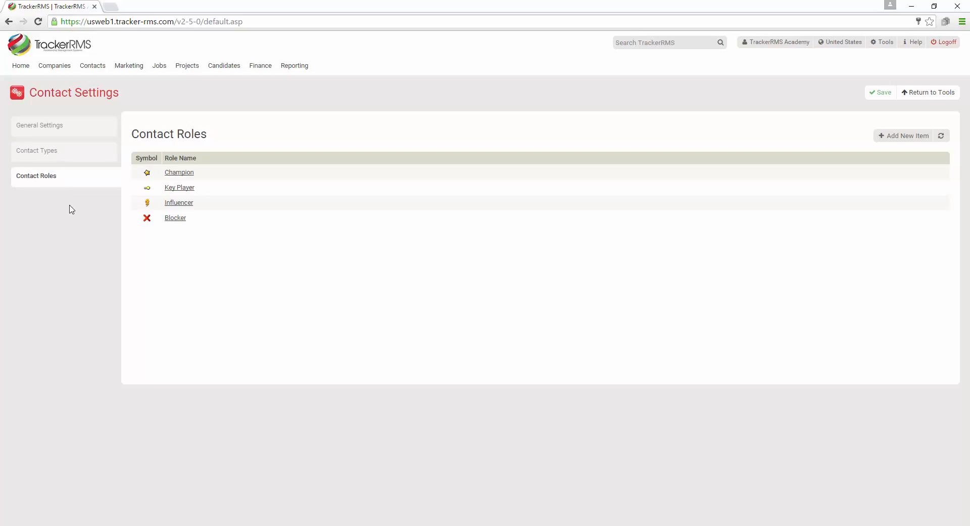
pyautogui.click(60, 153)
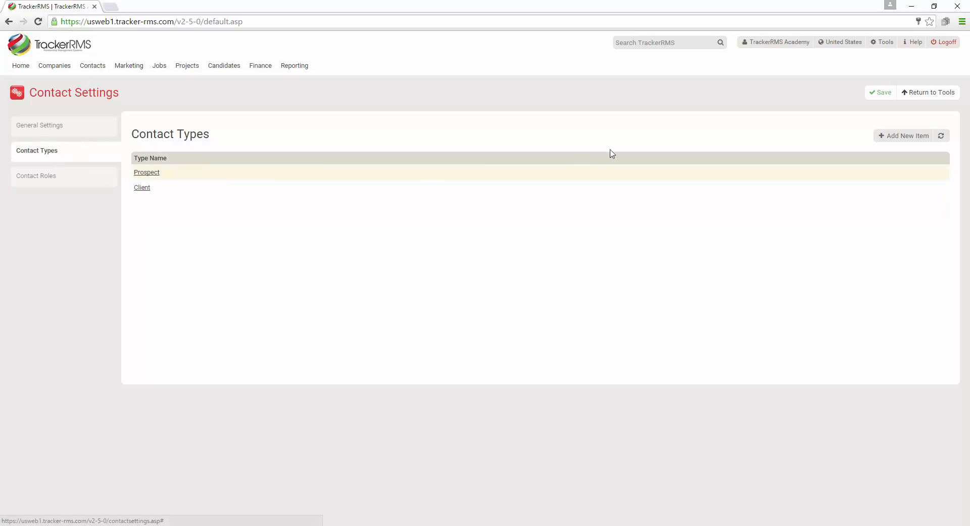
pyautogui.click(886, 135)
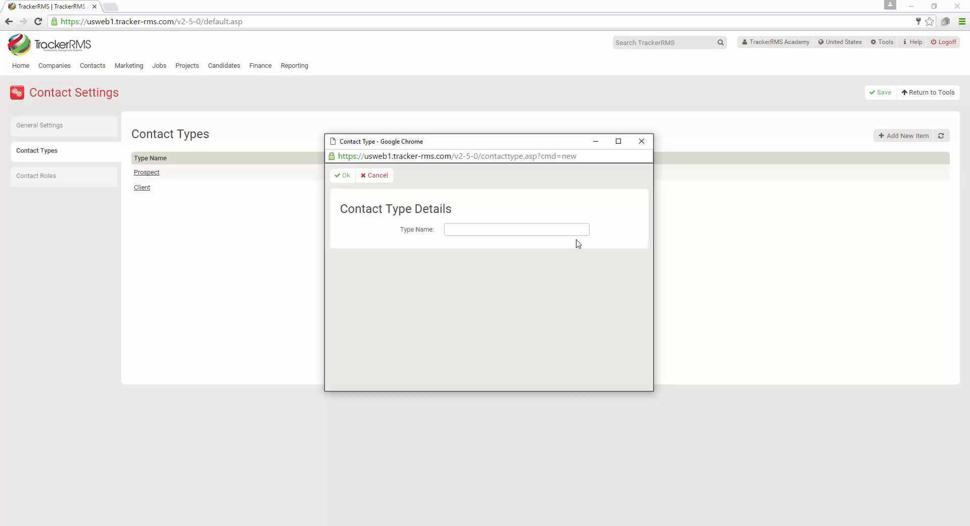
pyautogui.click(642, 142)
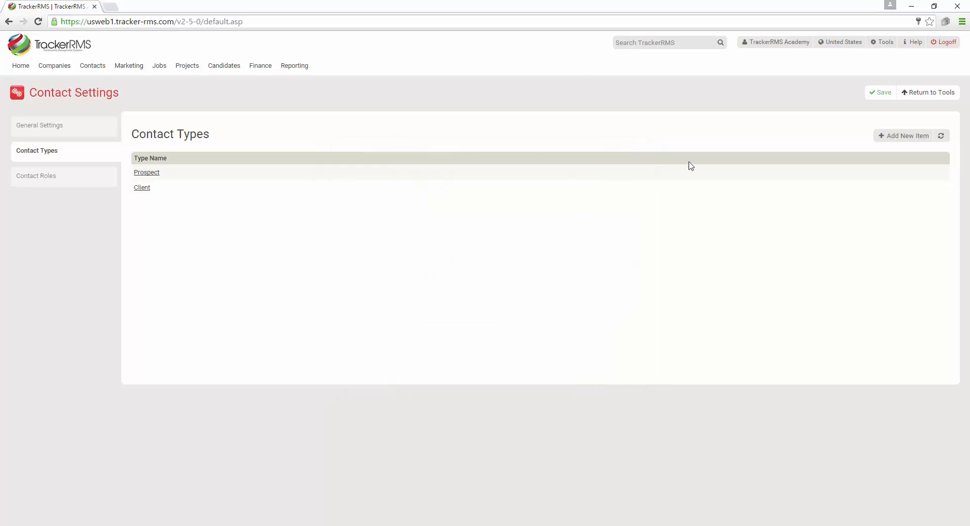
# - Open the list of job work types in Job Settings
pyautogui.click(885, 48)
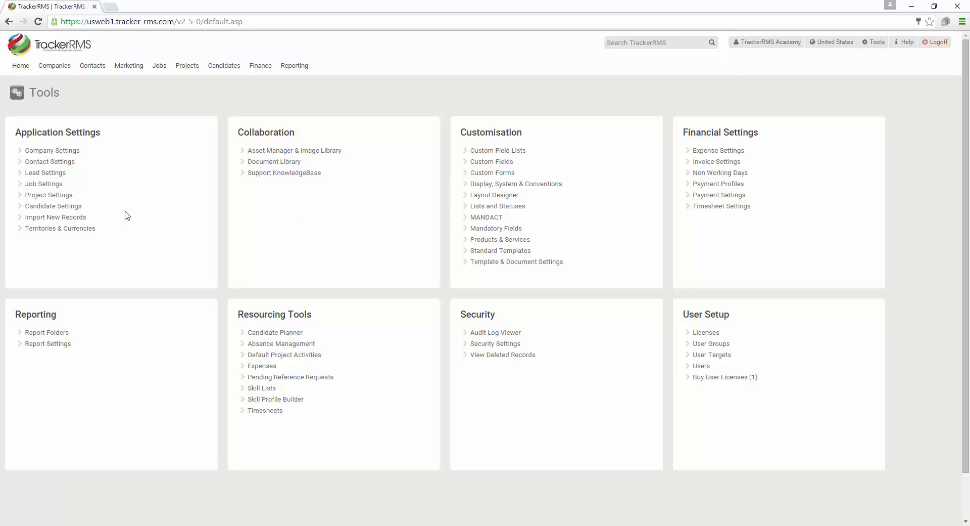
pyautogui.click(34, 186)
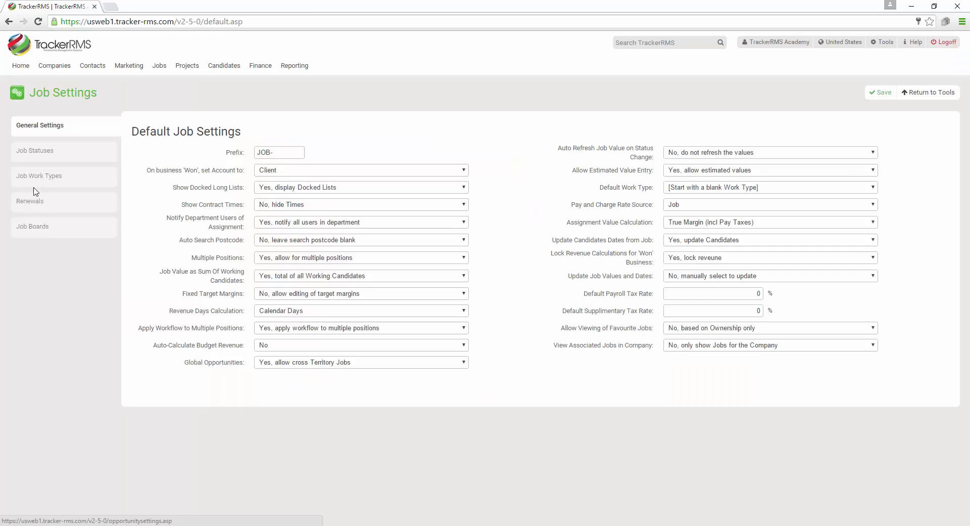
pyautogui.click(35, 178)
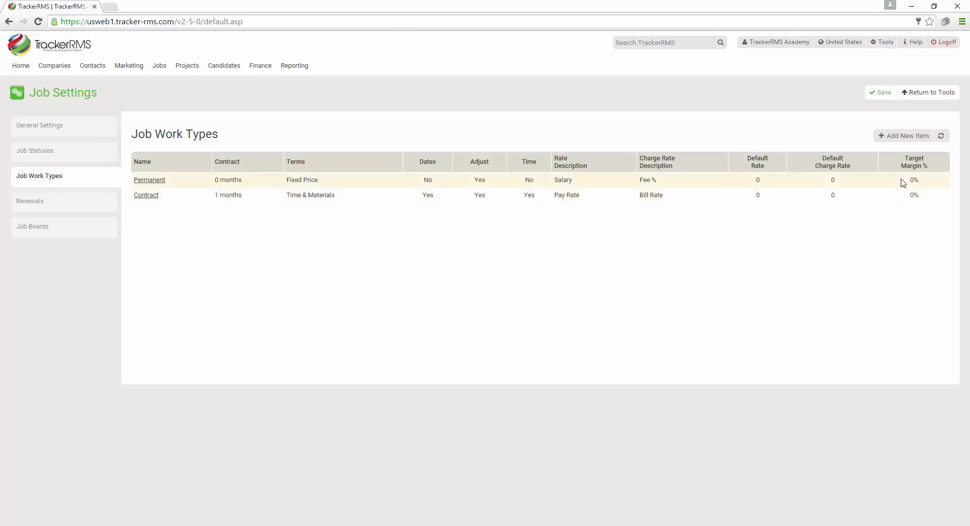
# - Examine the default contract length and contract terms options in a new job work type form, and cancel it
pyautogui.click(918, 138)
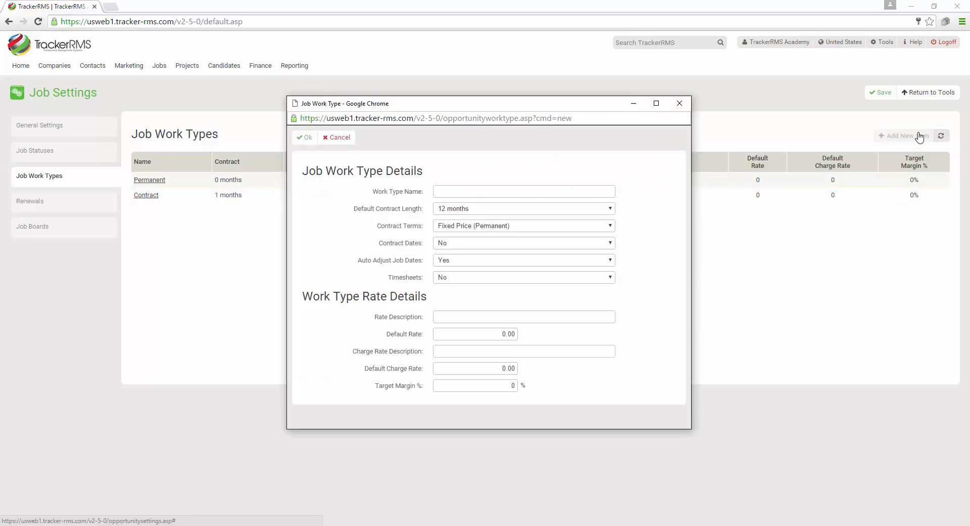
pyautogui.click(496, 208)
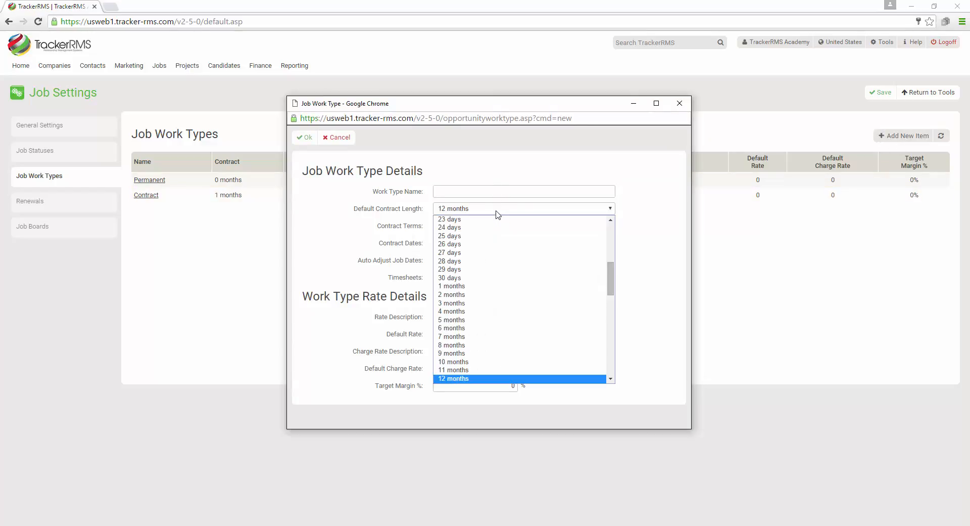
pyautogui.click(496, 208)
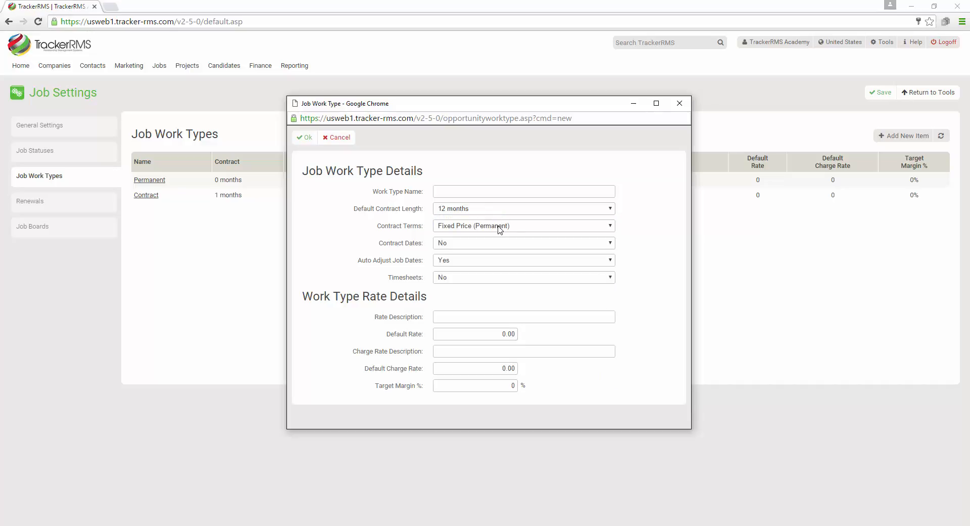
pyautogui.click(501, 228)
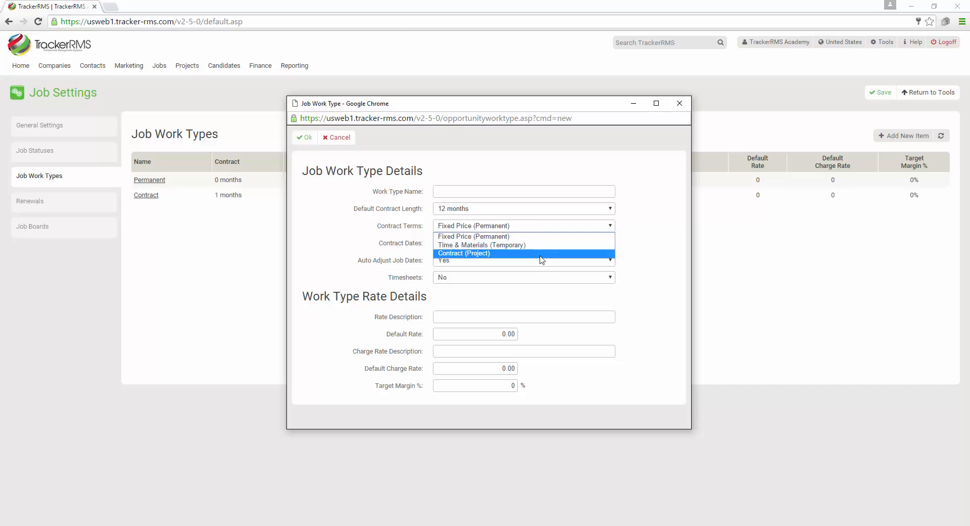
pyautogui.click(368, 254)
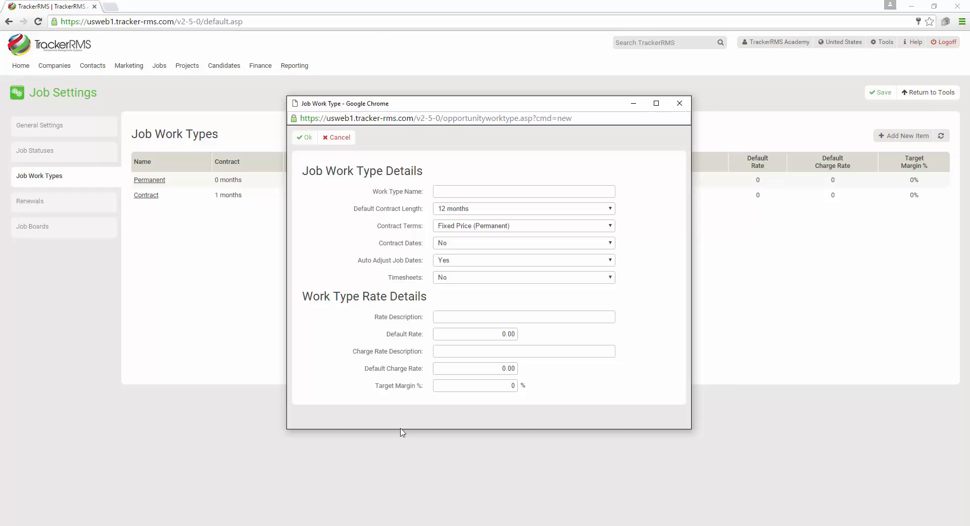
pyautogui.click(333, 137)
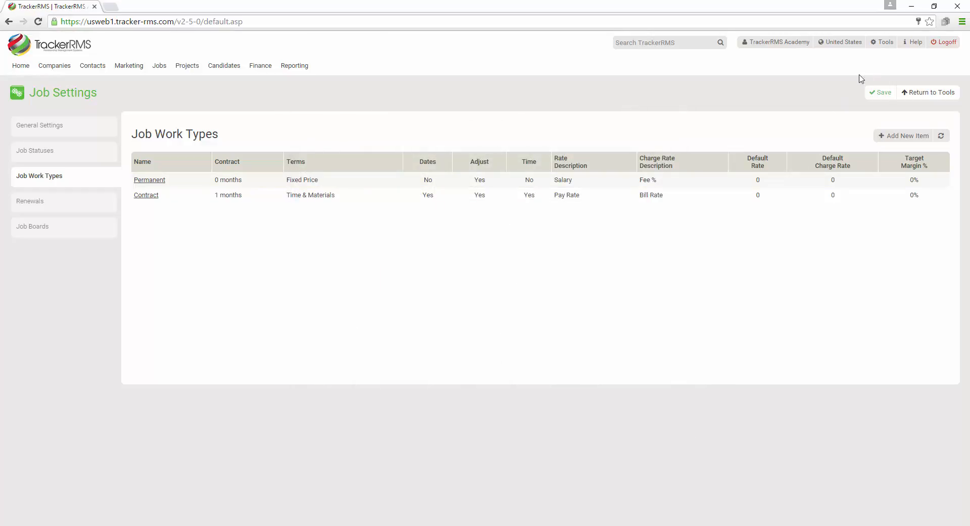
# - In Candidate Settings, add a candidate status named Do Not Contact with its active status set to Inactive
pyautogui.click(883, 43)
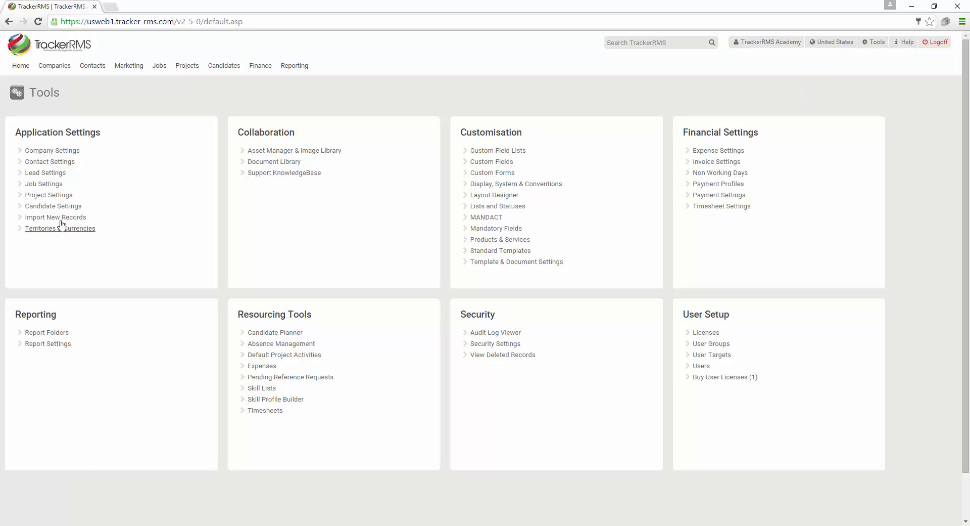
pyautogui.click(53, 206)
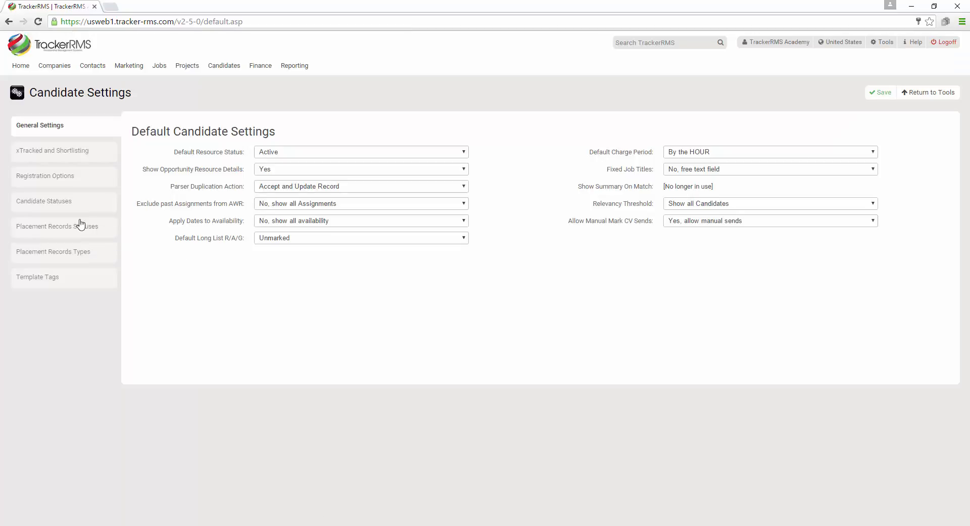
pyautogui.click(57, 203)
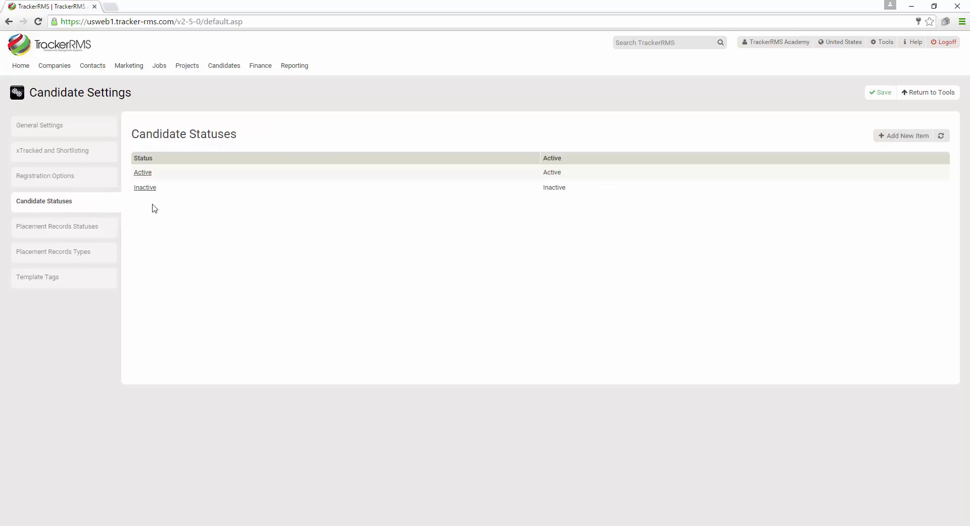
pyautogui.click(912, 136)
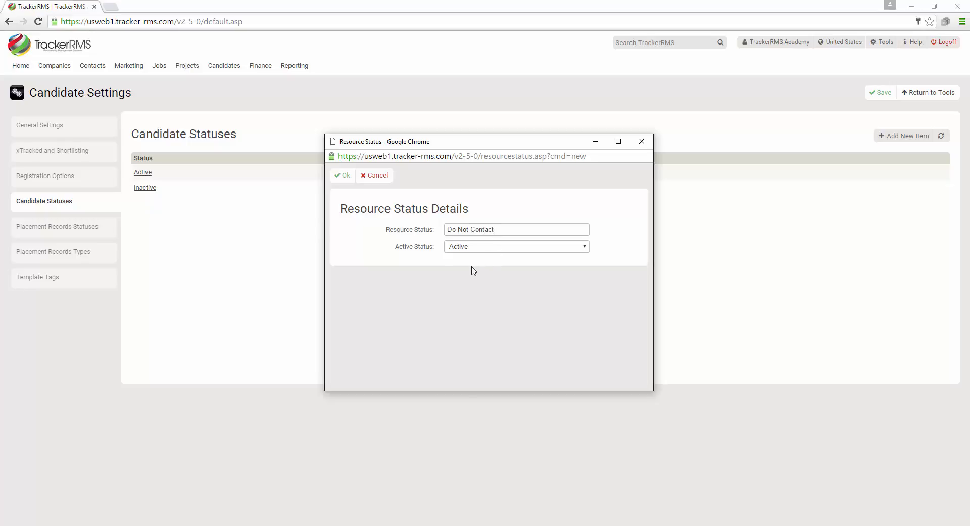
pyautogui.click(536, 249)
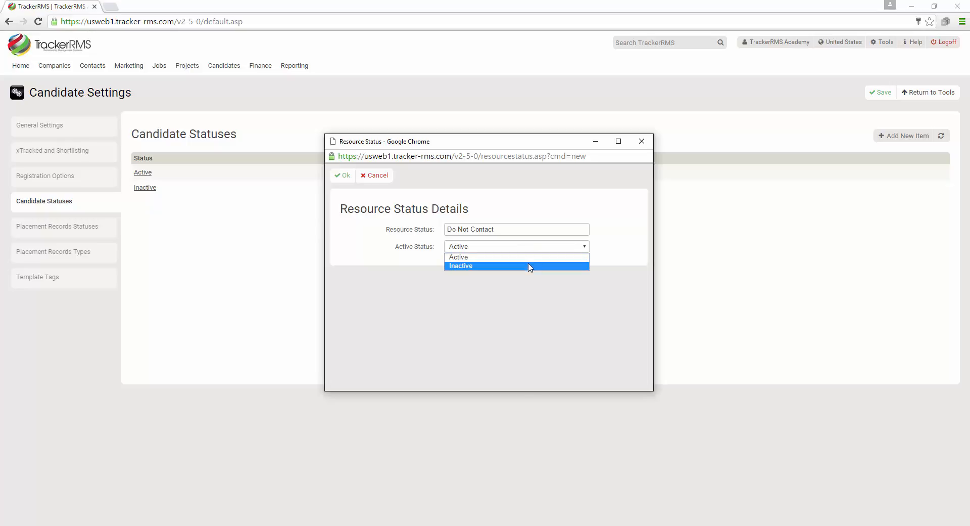
pyautogui.click(529, 267)
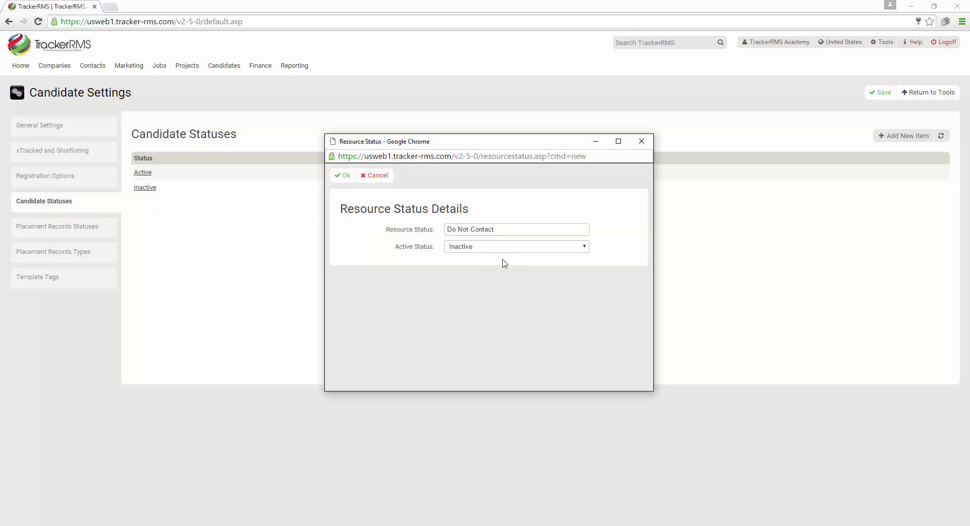
pyautogui.click(342, 176)
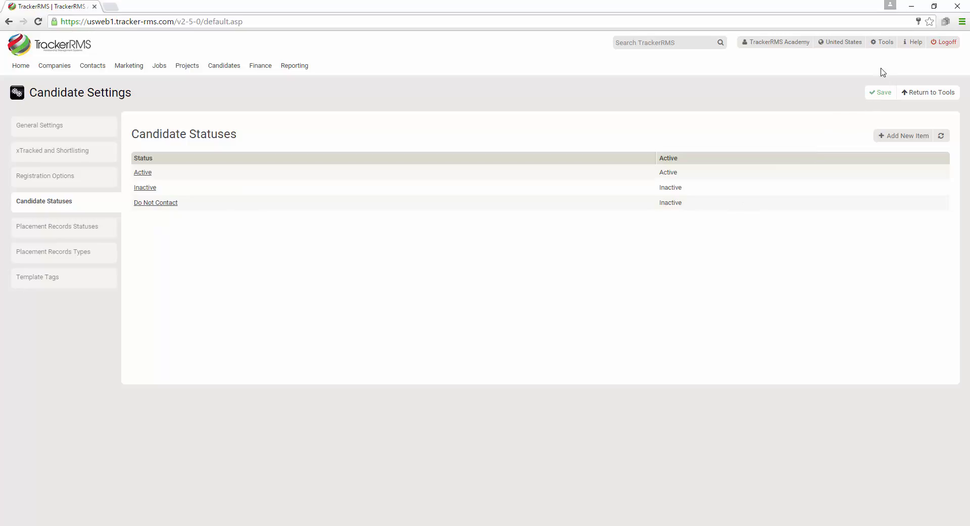
# - Open Lists and Statuses from the customisation tools and view the entries of the wheredidyouhear list
pyautogui.click(891, 44)
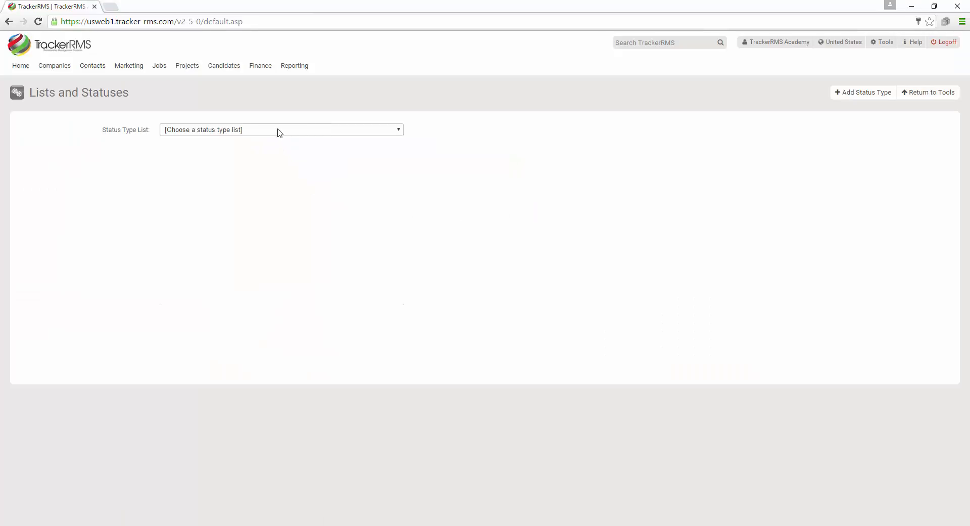
pyautogui.click(278, 129)
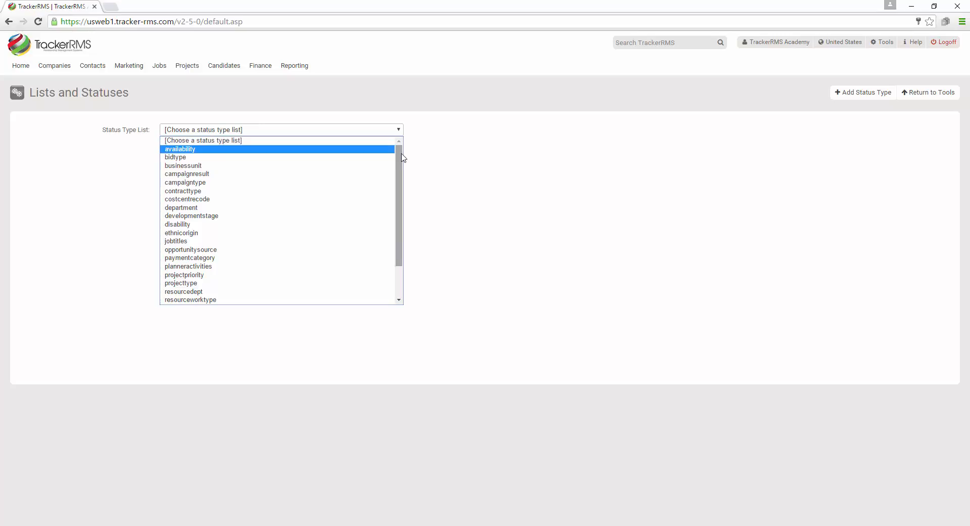
pyautogui.moveTo(400, 158); pyautogui.dragTo(397, 221)
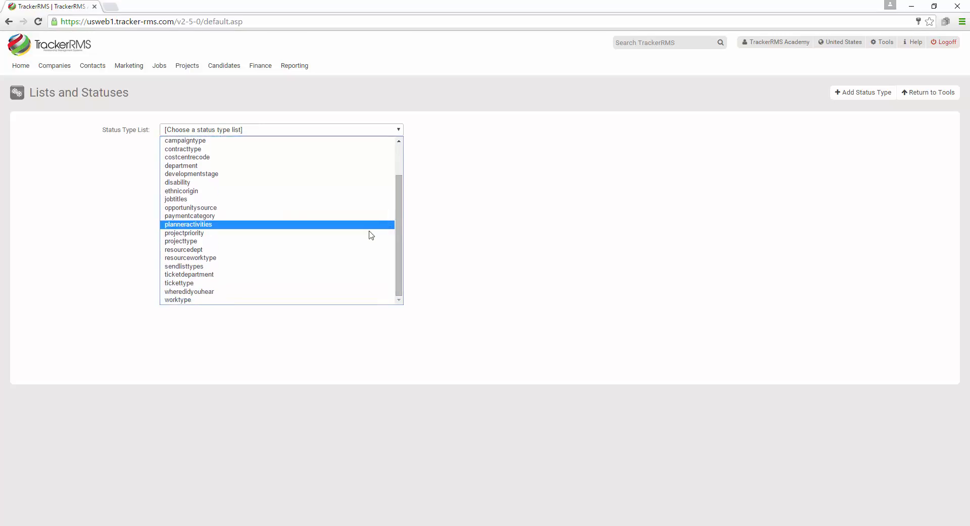
pyautogui.click(322, 291)
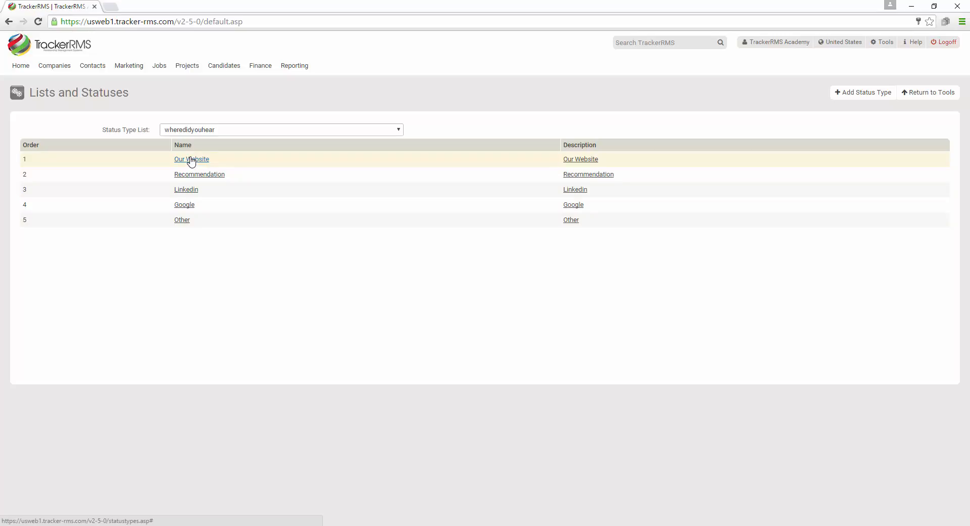
# - View the entries of the resourcedept list and look through the other available status type lists without choosing another
pyautogui.click(299, 130)
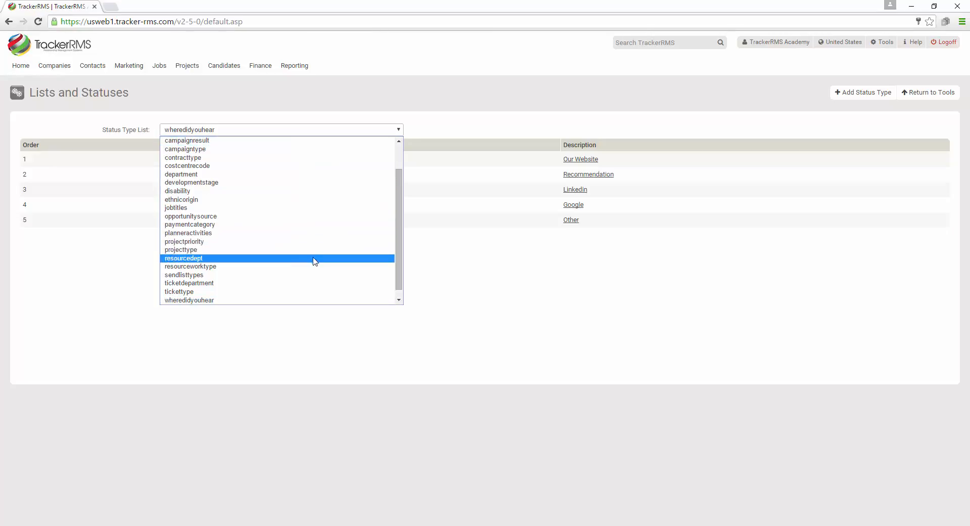
pyautogui.click(315, 258)
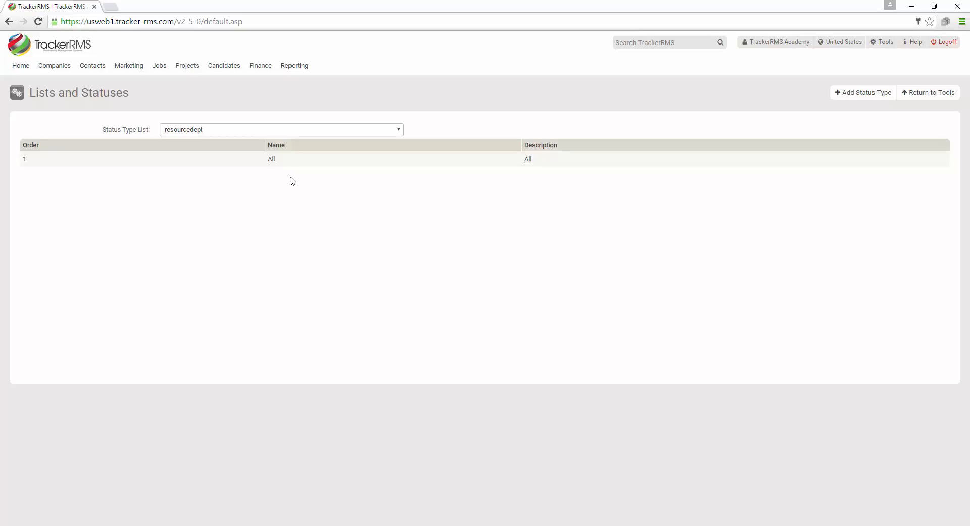
pyautogui.click(280, 130)
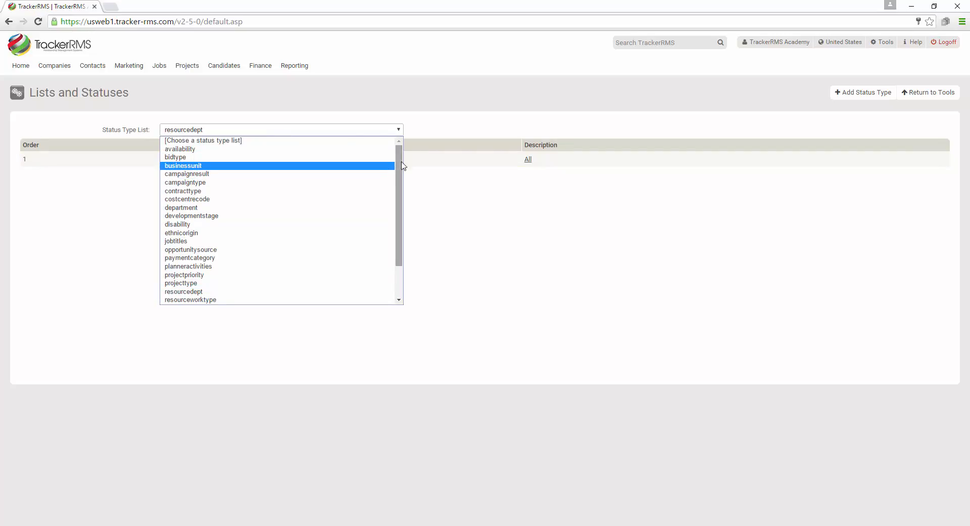
pyautogui.moveTo(402, 164); pyautogui.dragTo(402, 202)
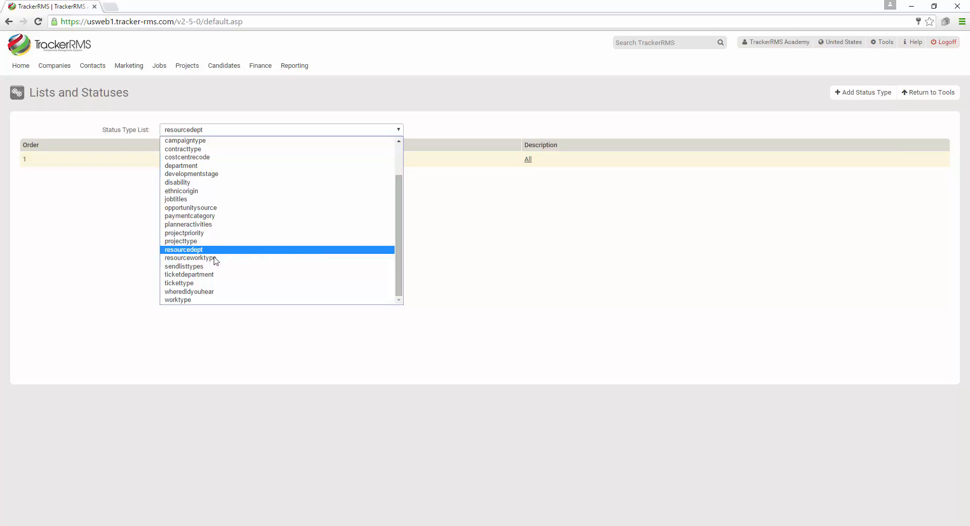
pyautogui.click(97, 218)
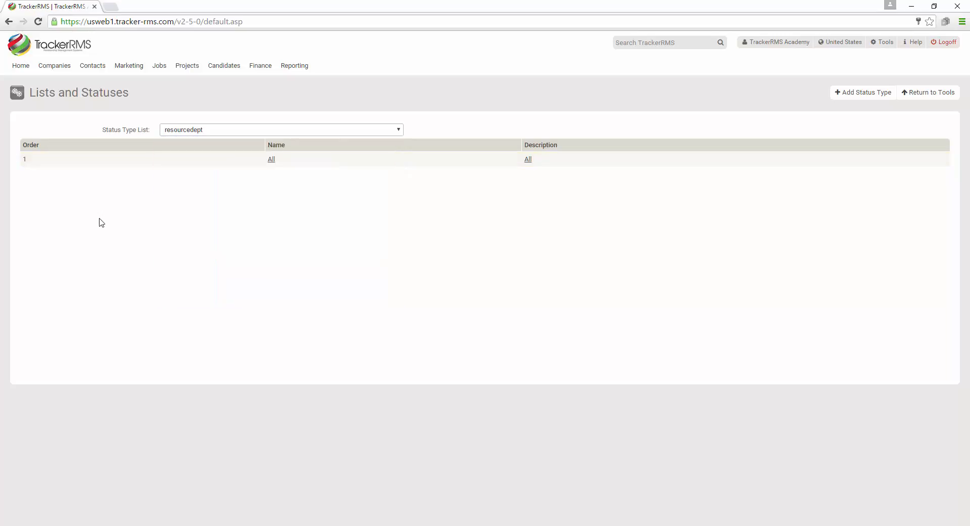